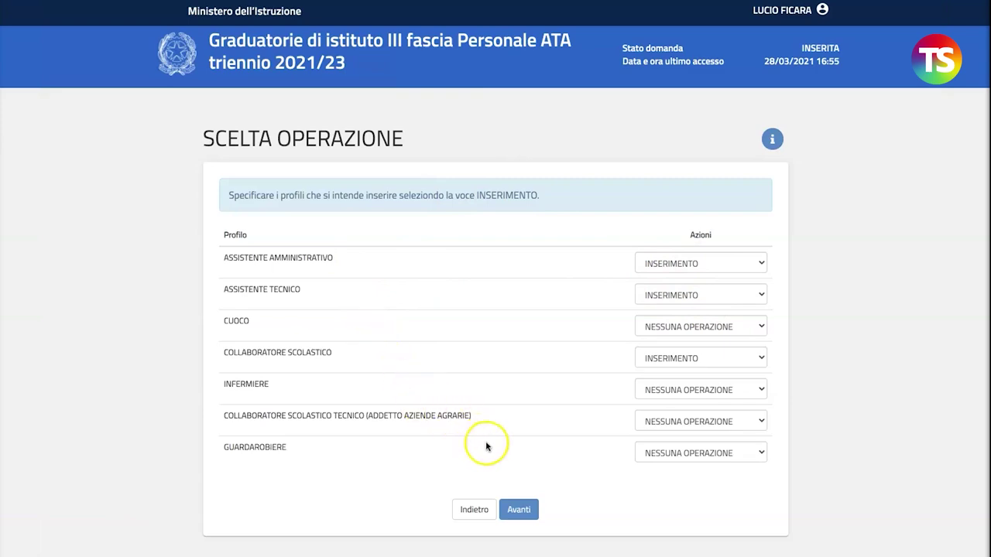
Proceed from the profile selection to the application's Titoli di servizio section and start adding a new service title.
left_click(521, 511)
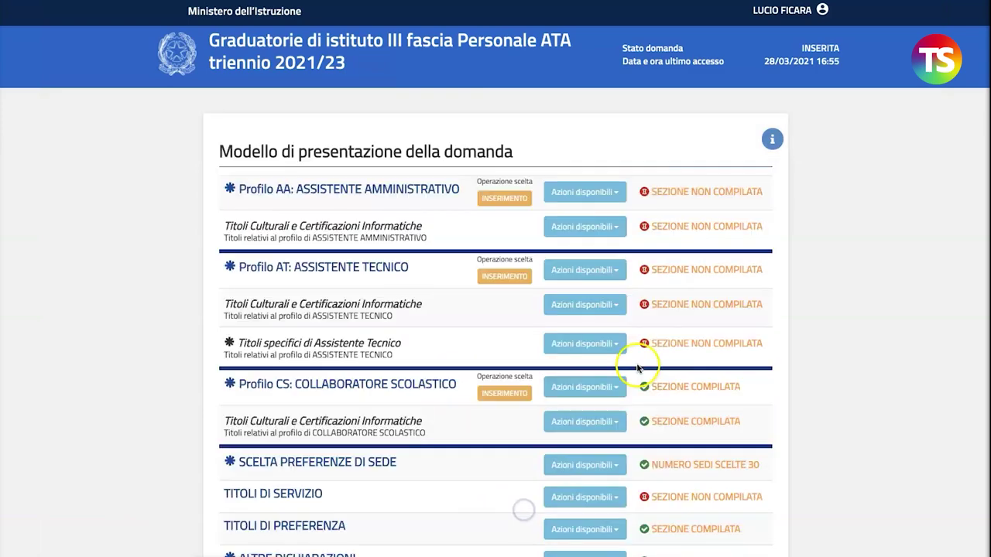
scroll(580, 288, "down", 1)
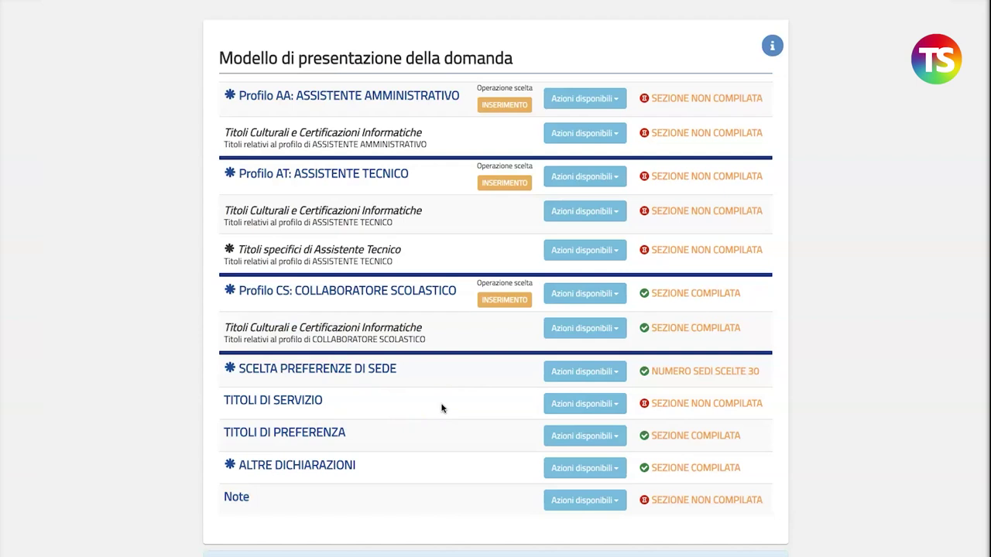
left_click(583, 404)
left_click(574, 427)
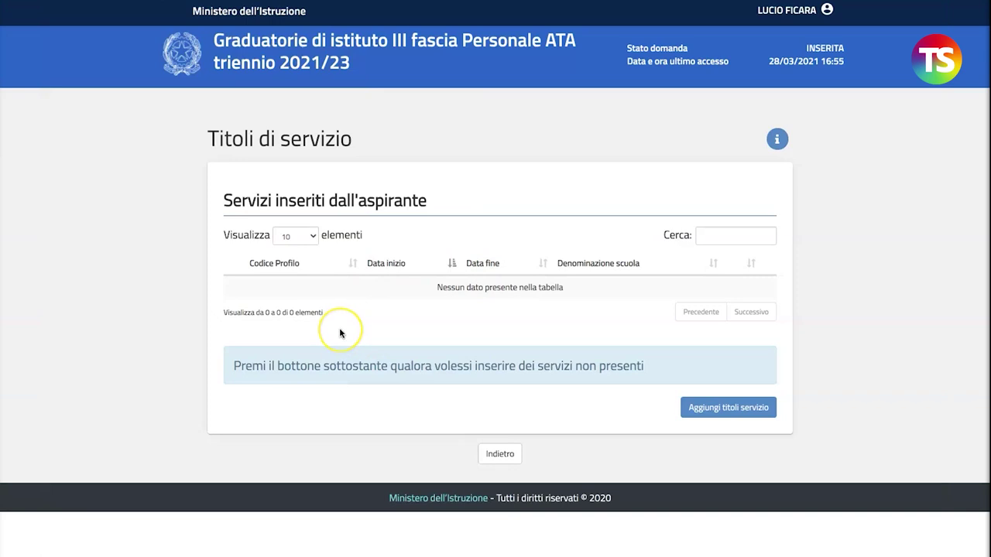
left_click(717, 410)
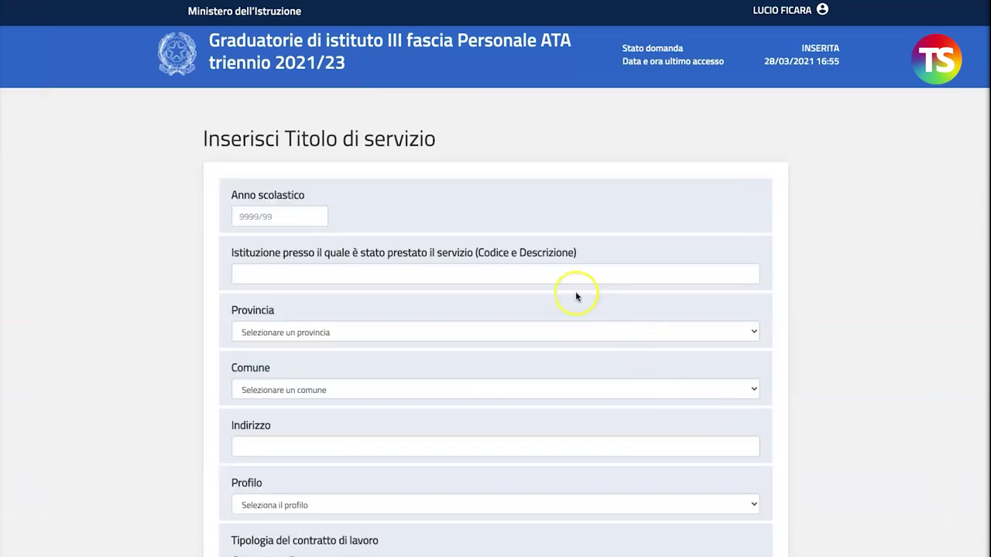
Enter school year 2020/21 and the institution "Liceo Scientifico Leonardo da Vinci di Reggio Calabria" for the service title.
scroll(306, 195, "down", 1)
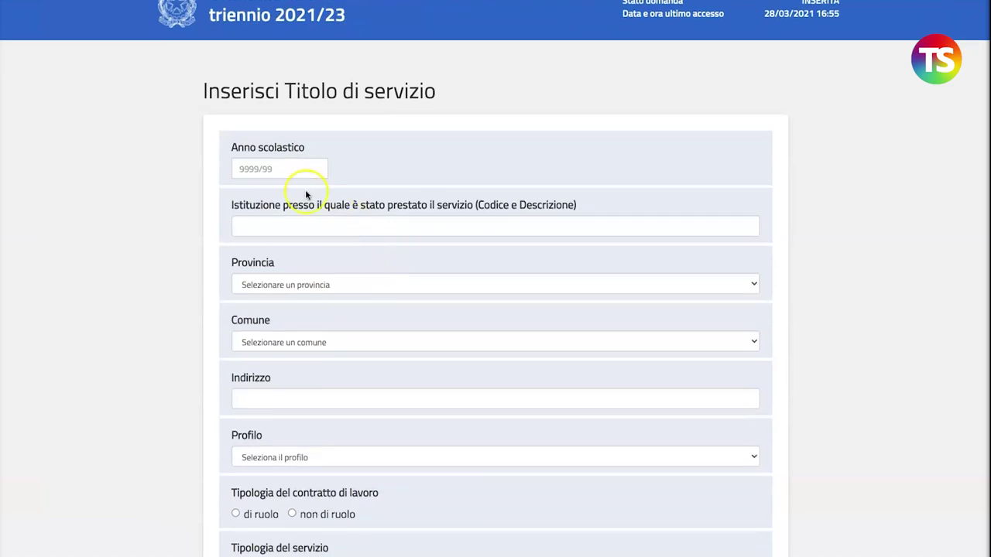
left_click(270, 168)
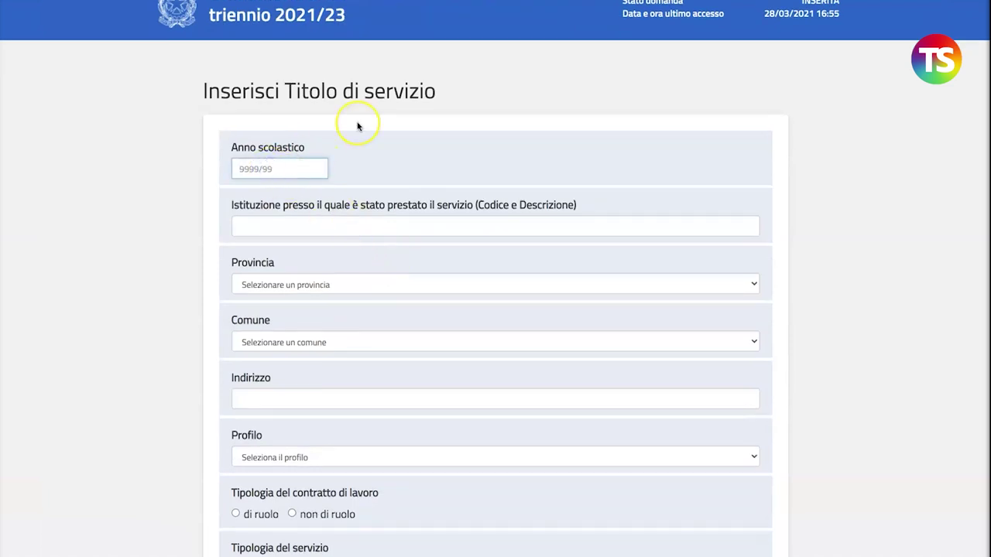
type("20")
type("2")
type("020")
type("/21")
left_click(290, 229)
type("Liceo")
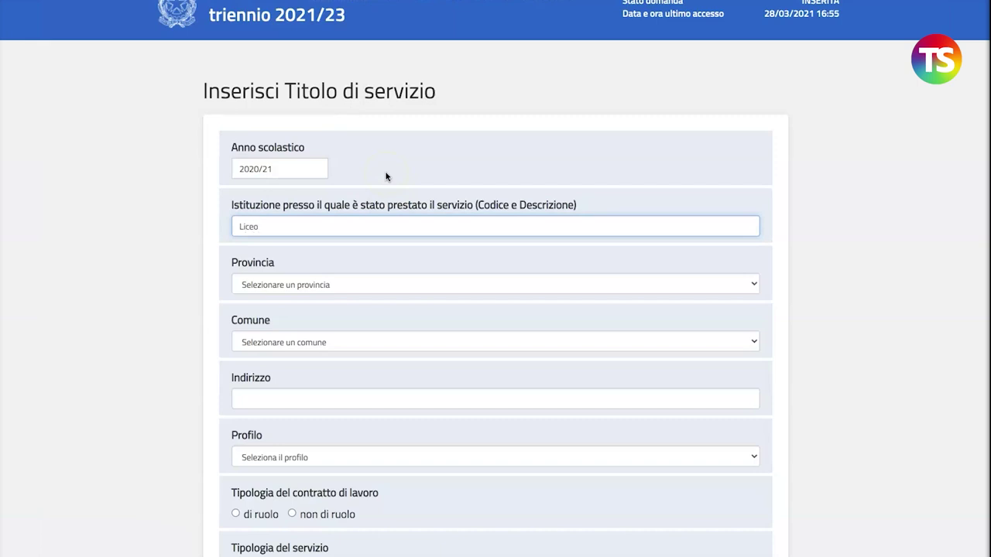
type(" Scientifico Leonardo da V")
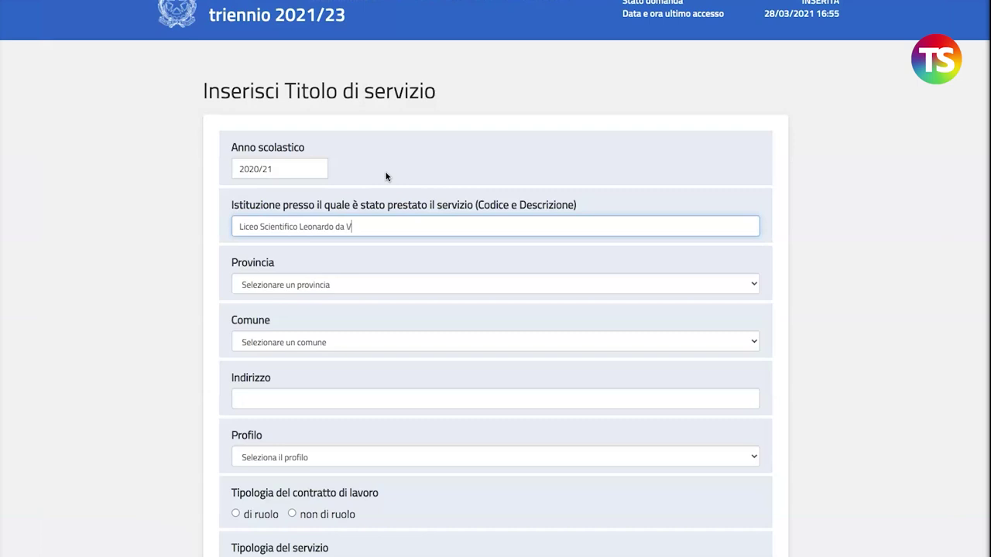
type("inci di Reggio Calabria")
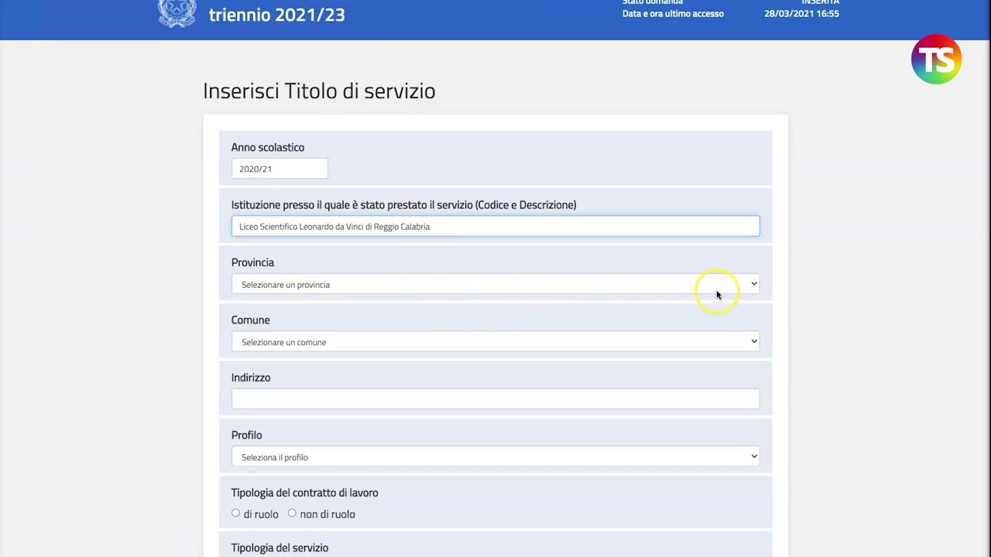
Set the province to REGGIO CALABRIA and the municipality to REGGIO DI CALABRIA, and fill in the school's street address.
left_click(752, 284)
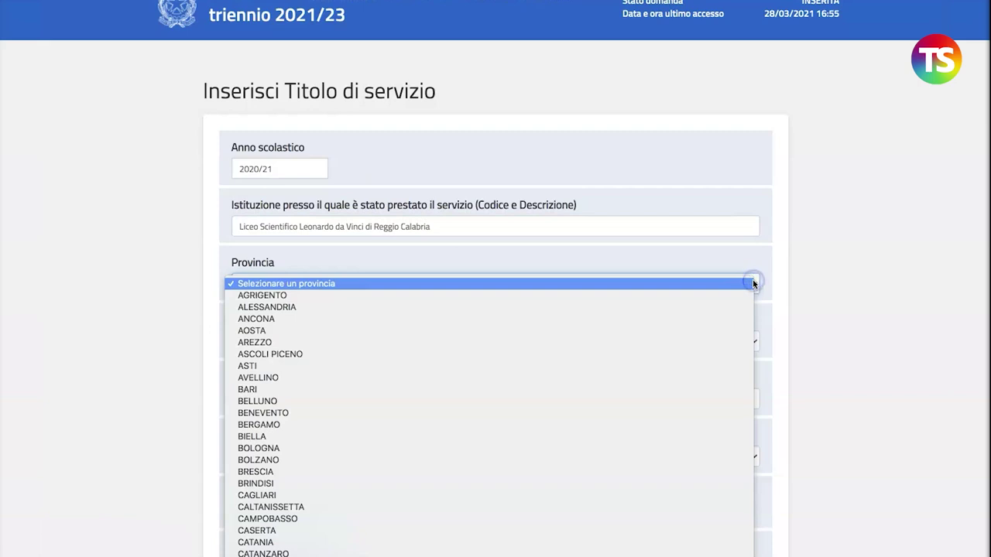
scroll(753, 284, "down", 5)
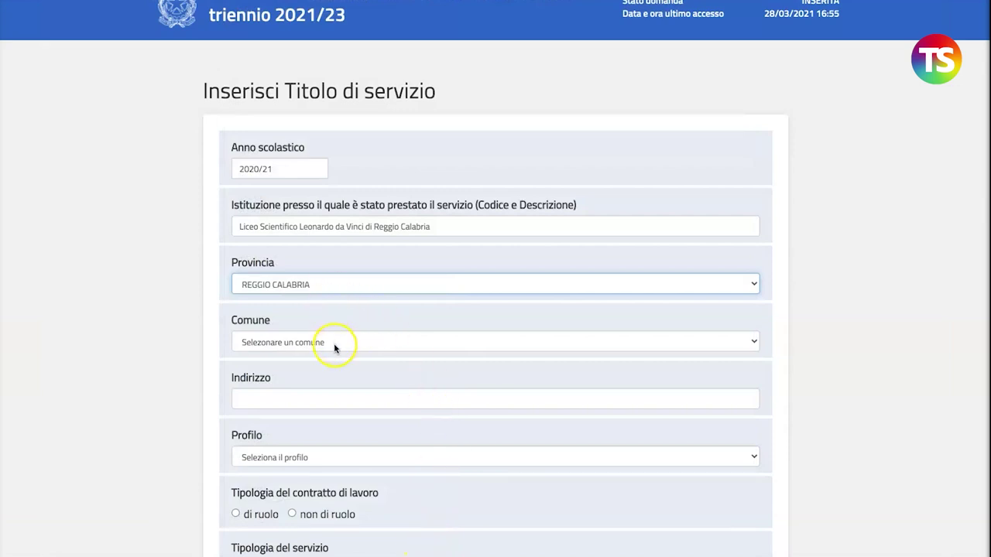
left_click(338, 343)
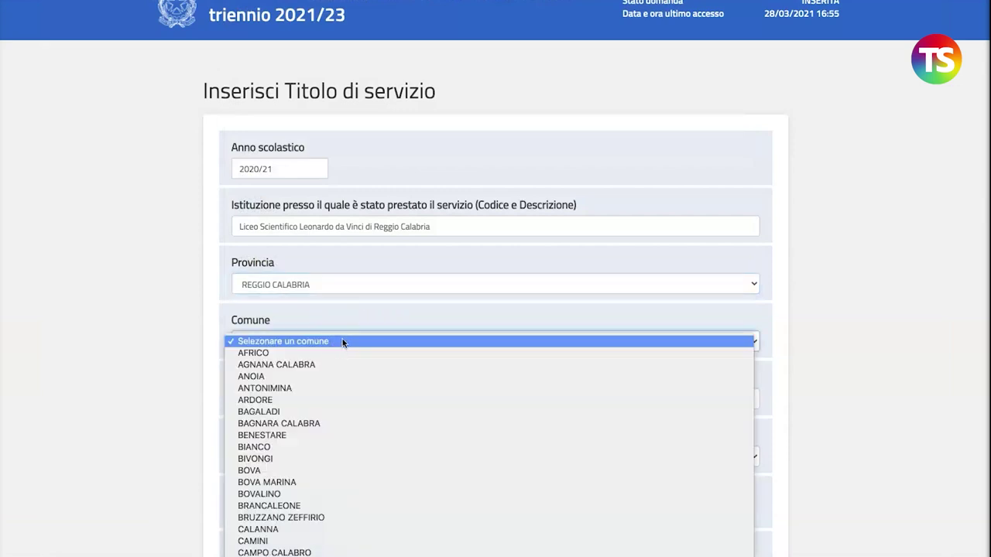
scroll(342, 341, "down", 10)
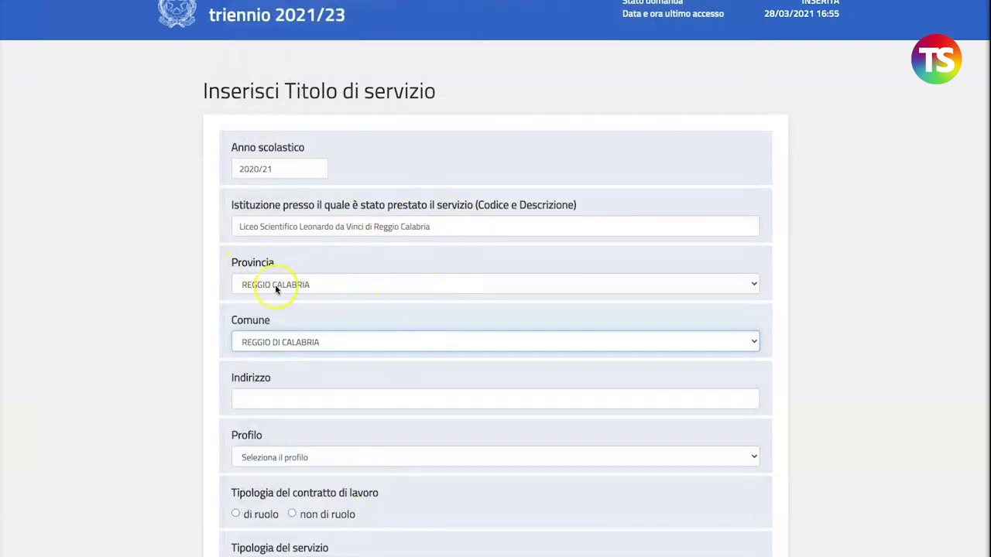
left_click(303, 396)
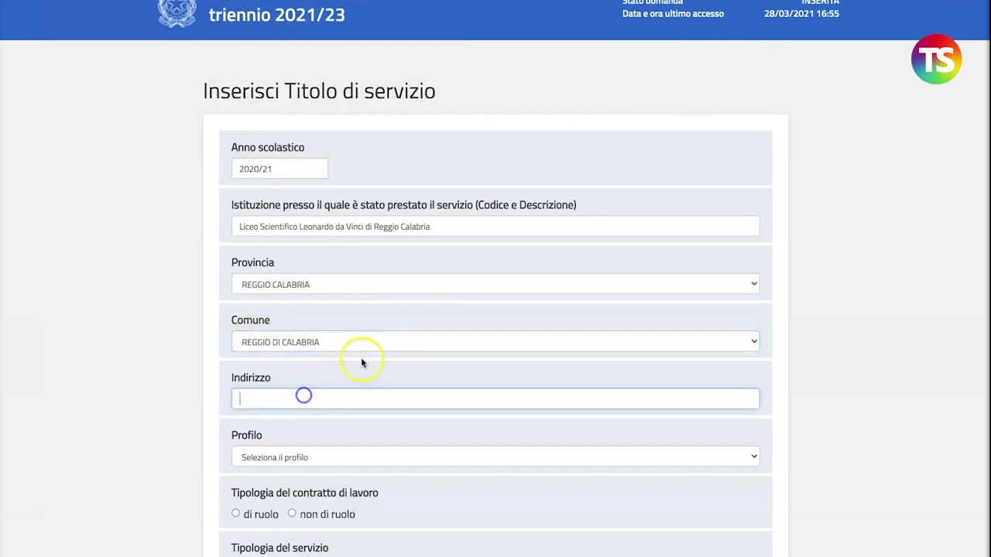
type("Via Possidonea")
Set the service profile to ASSISTENTE AMMINISTRATIVO and the employment contract type to non di ruolo.
left_click(322, 468)
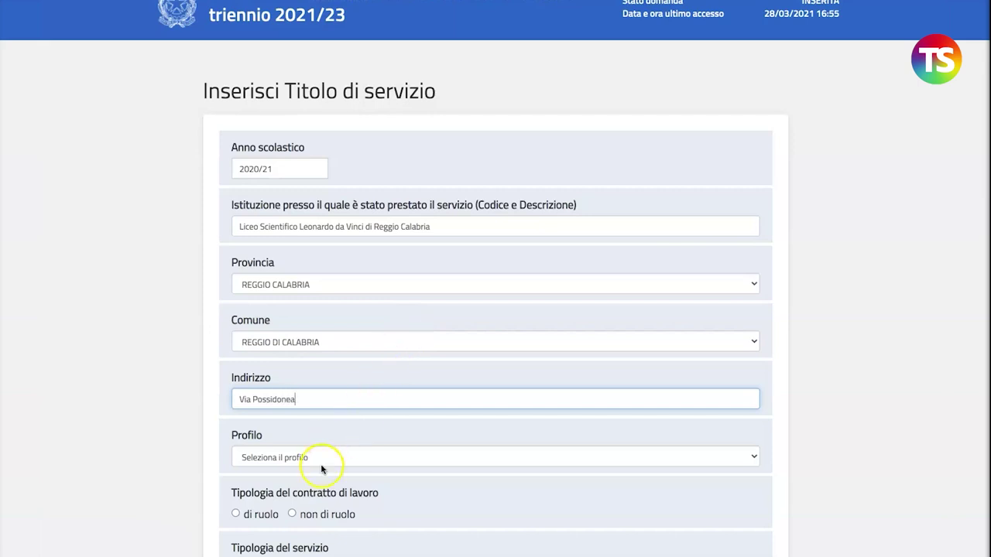
scroll(322, 468, "down", 3)
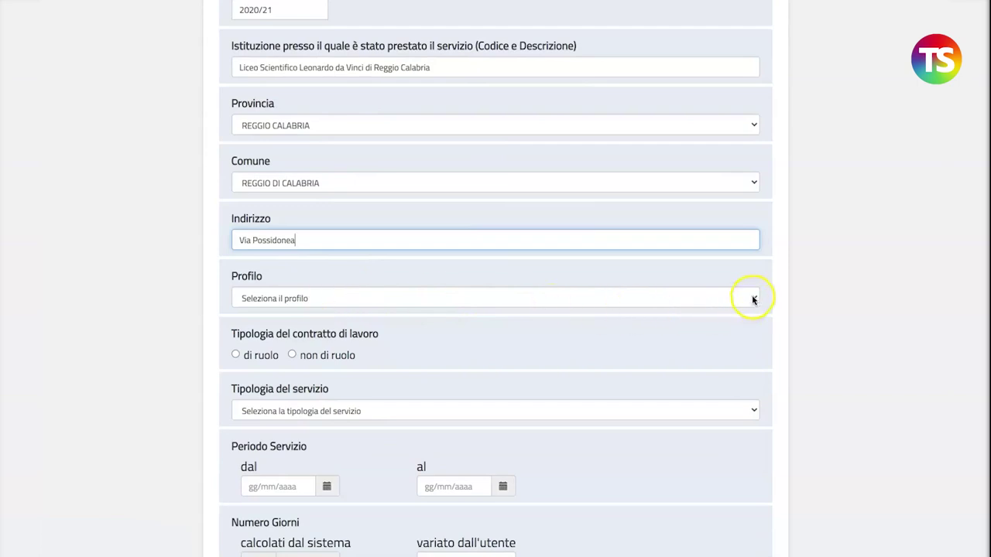
left_click(754, 300)
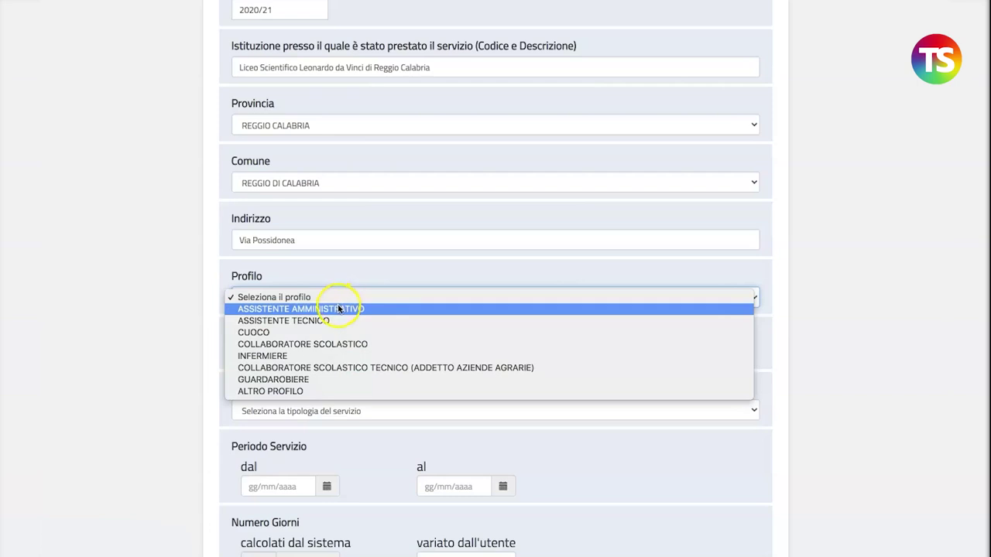
left_click(307, 381)
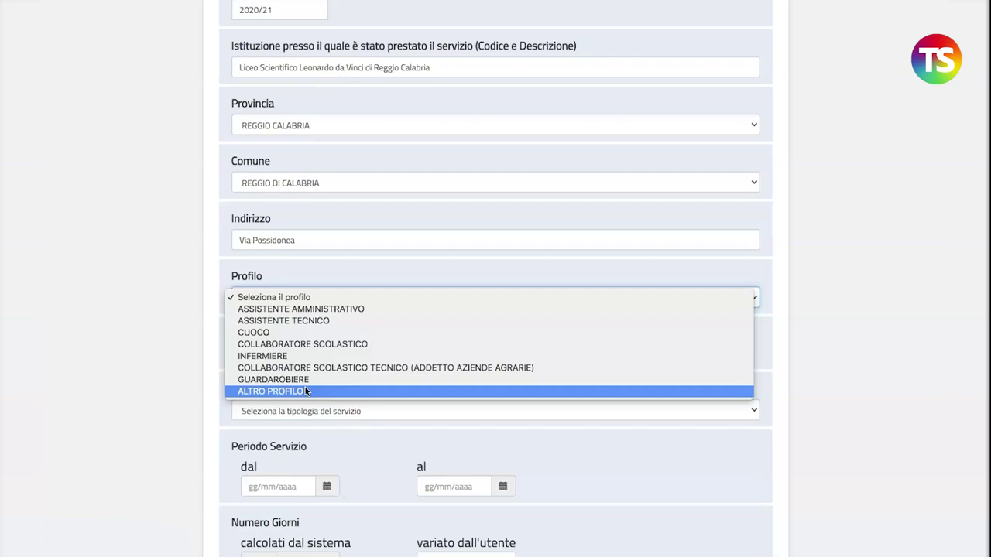
left_click(357, 312)
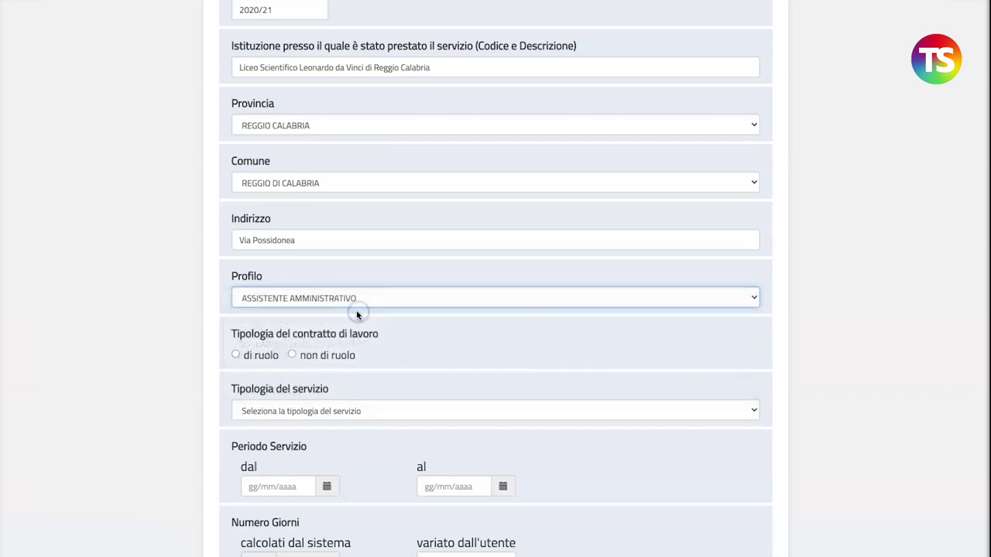
left_click(292, 356)
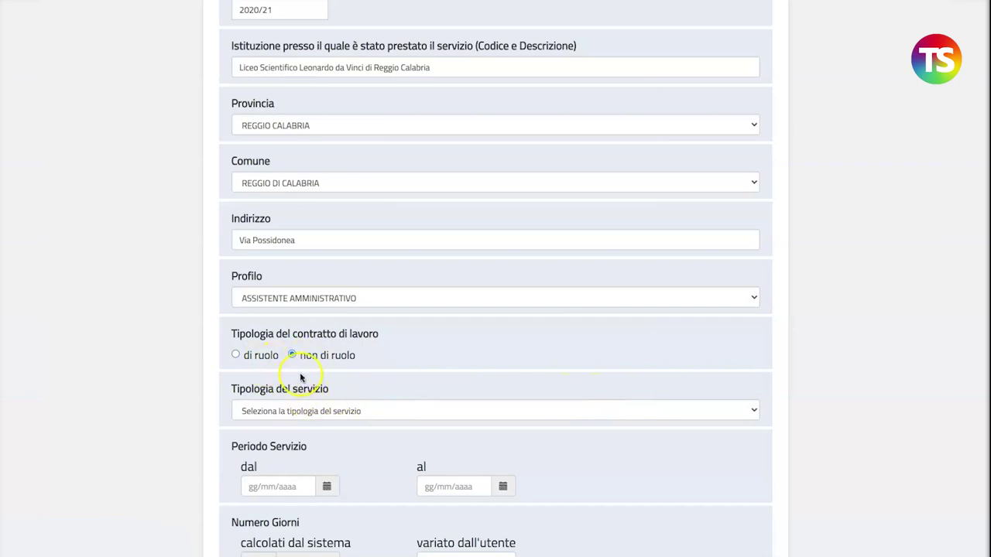
left_click(234, 356)
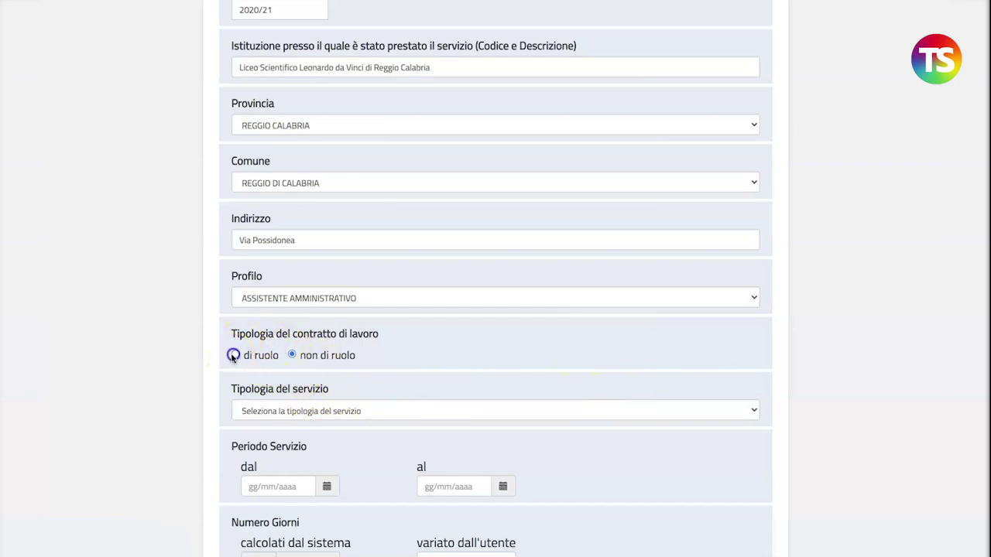
left_click(292, 356)
Set the type of service to "Scuole statali, convitti, scuole italiane all'estero".
left_click(754, 410)
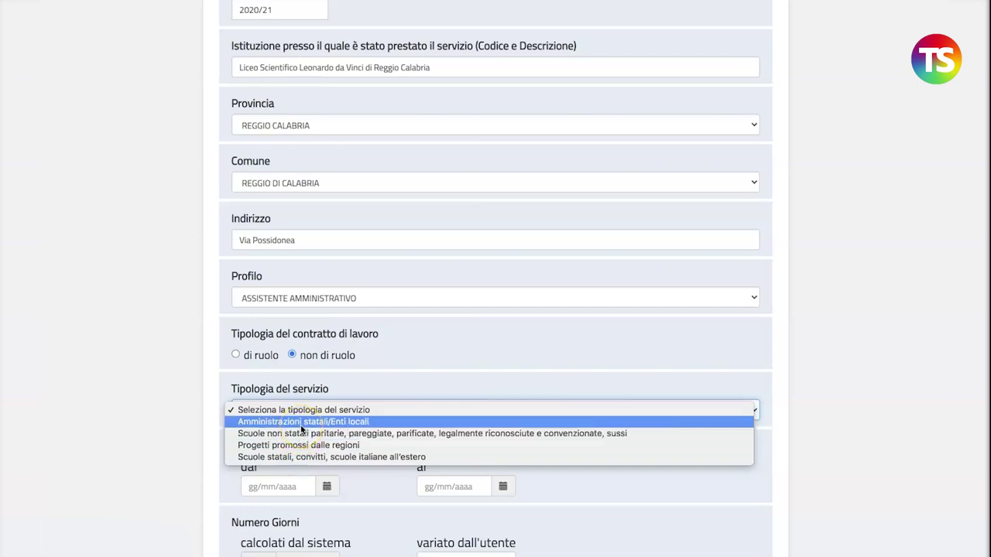
left_click(340, 427)
left_click(346, 435)
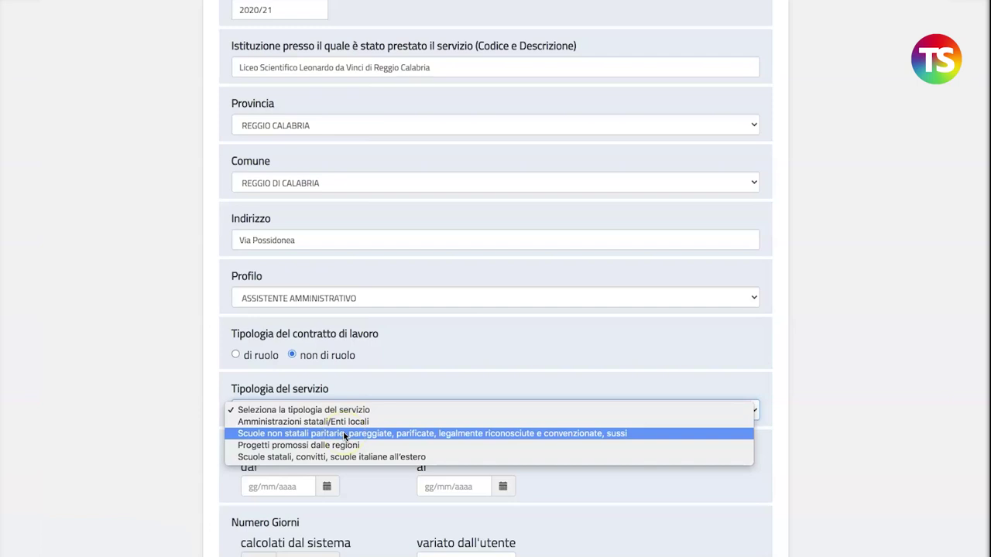
left_click(346, 439)
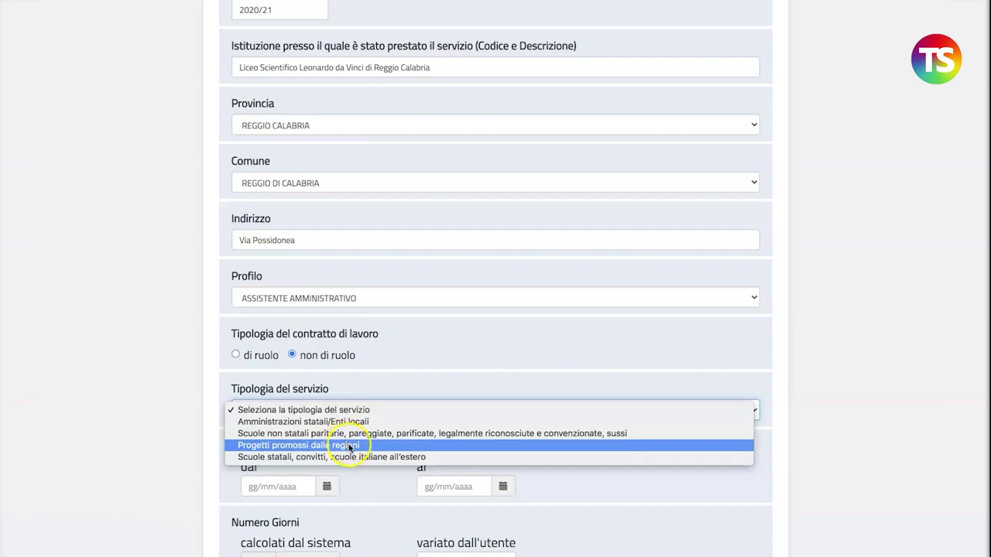
left_click(286, 458)
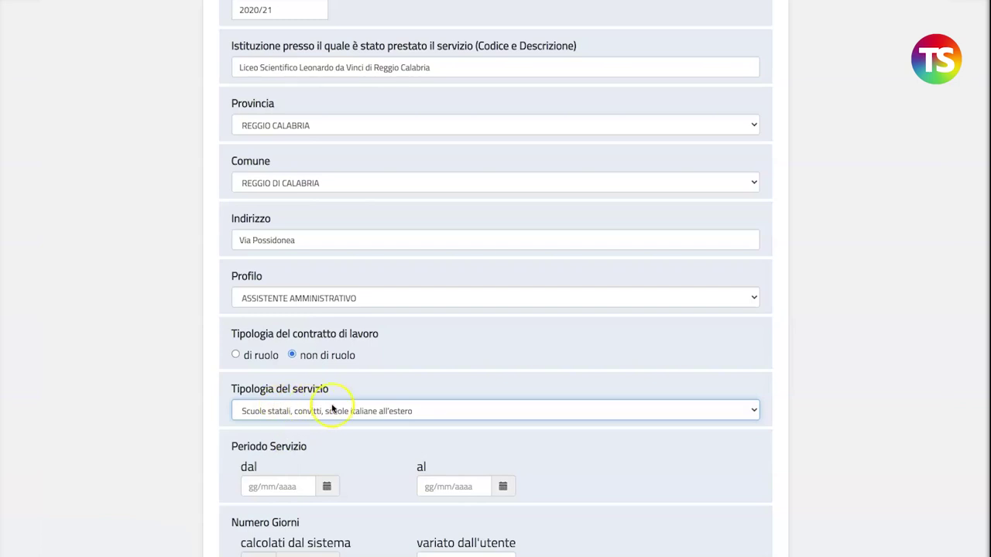
Set the service period from 18/09/2020 to 18/03/2021.
left_click(327, 486)
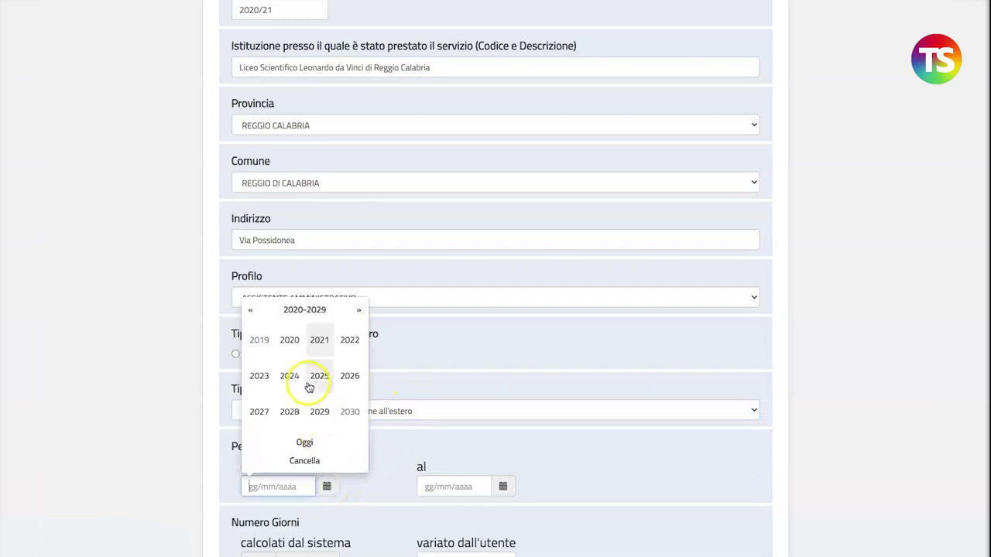
left_click(289, 342)
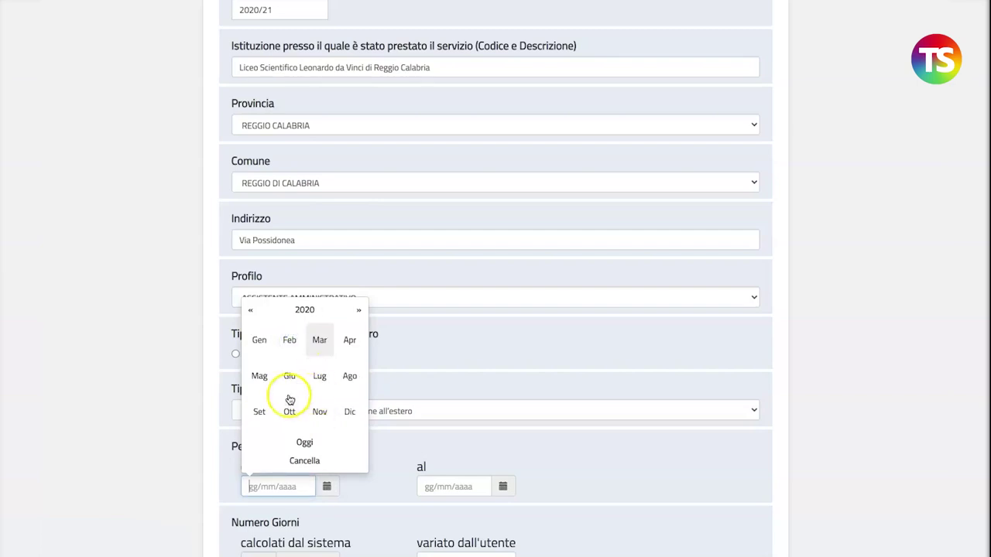
left_click(260, 412)
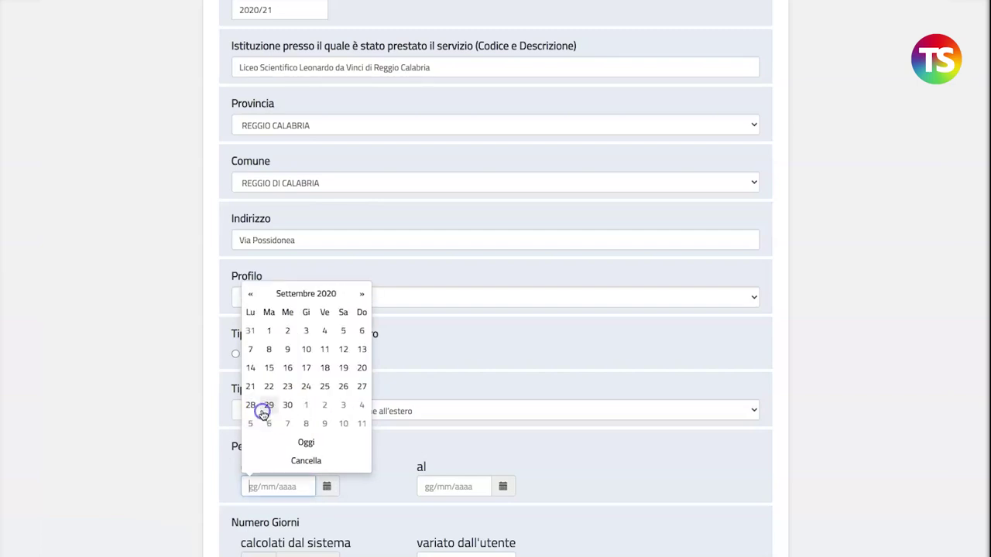
left_click(325, 368)
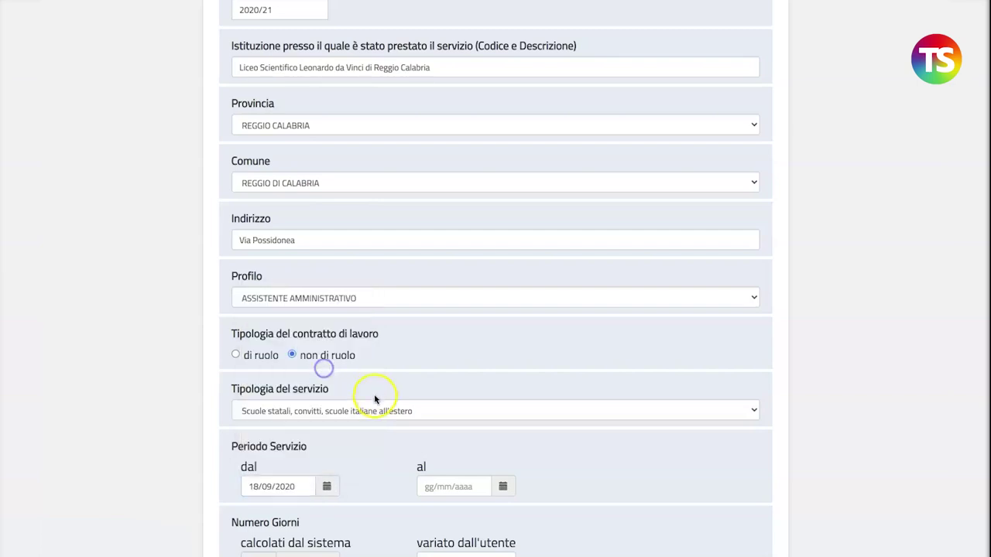
left_click(501, 487)
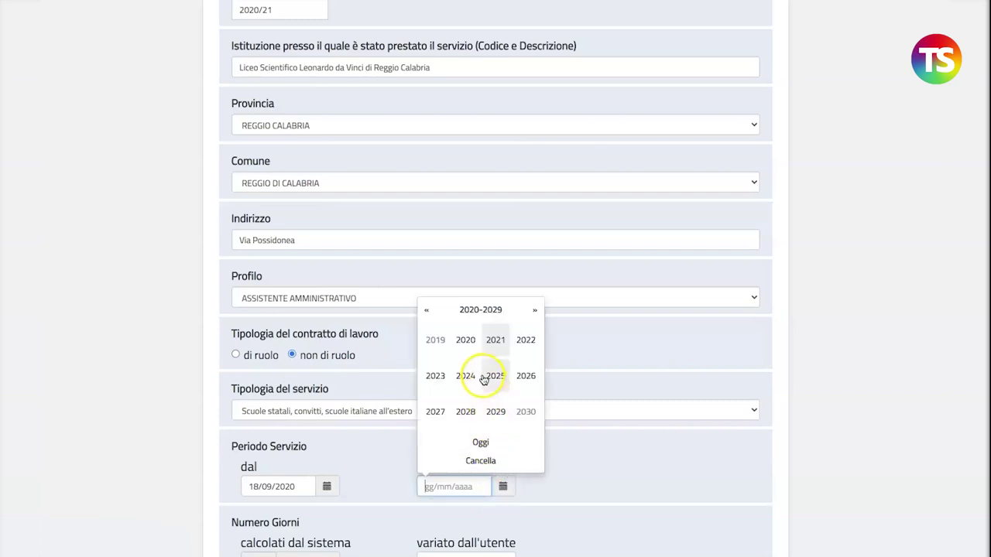
left_click(496, 341)
left_click(496, 341)
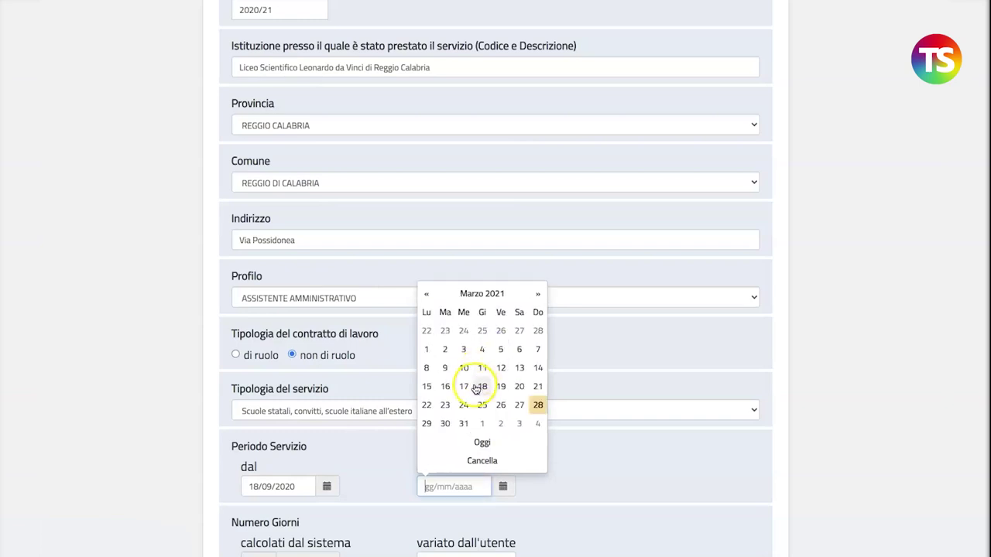
left_click(481, 387)
Have the system calculate the number of service days and submit the service title without adding interruption or absence periods.
scroll(468, 387, "down", 2)
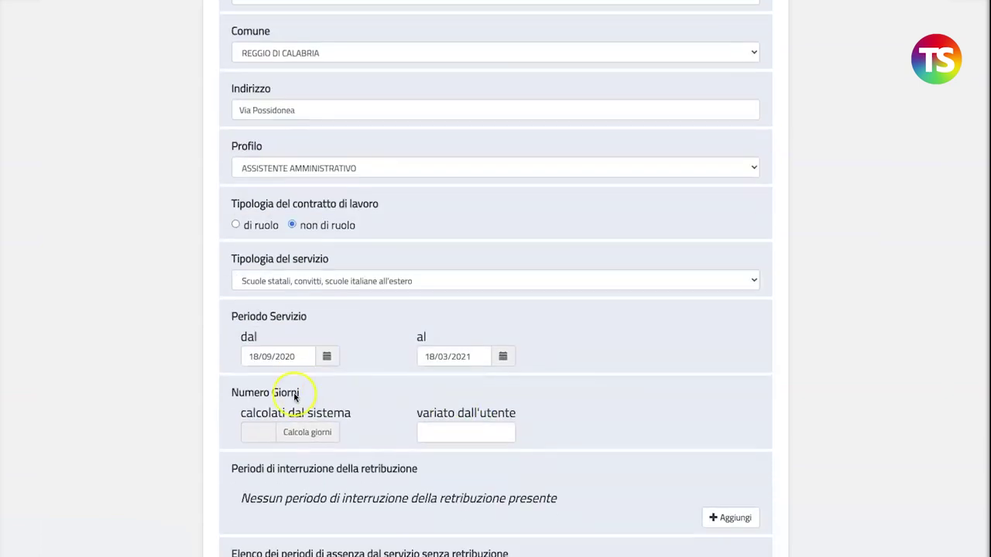
left_click(281, 433)
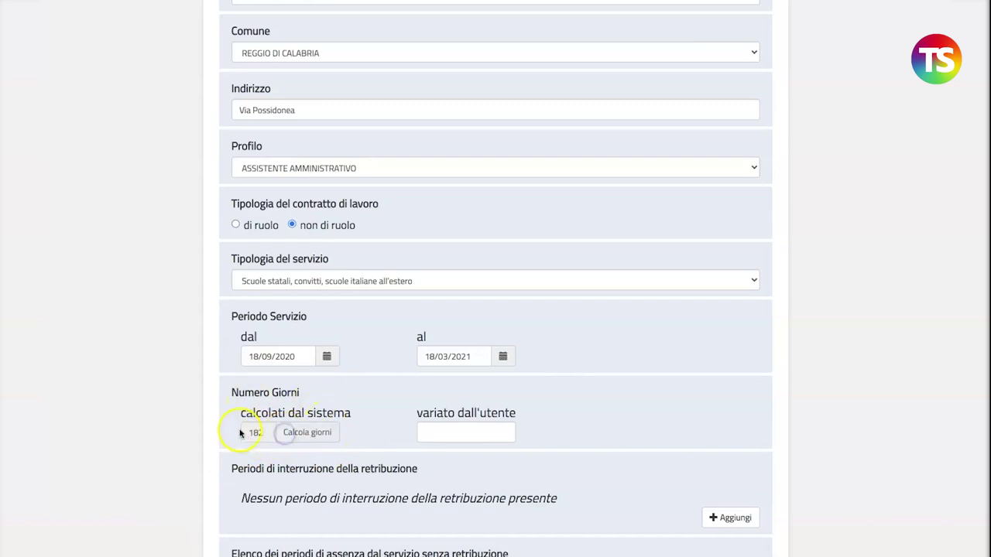
scroll(274, 437, "down", 2)
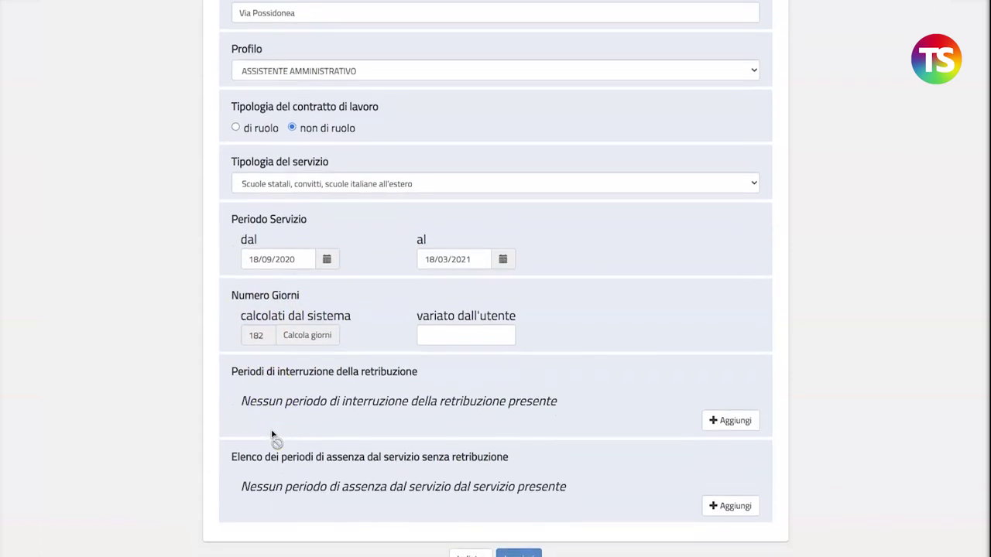
scroll(288, 392, "down", 1)
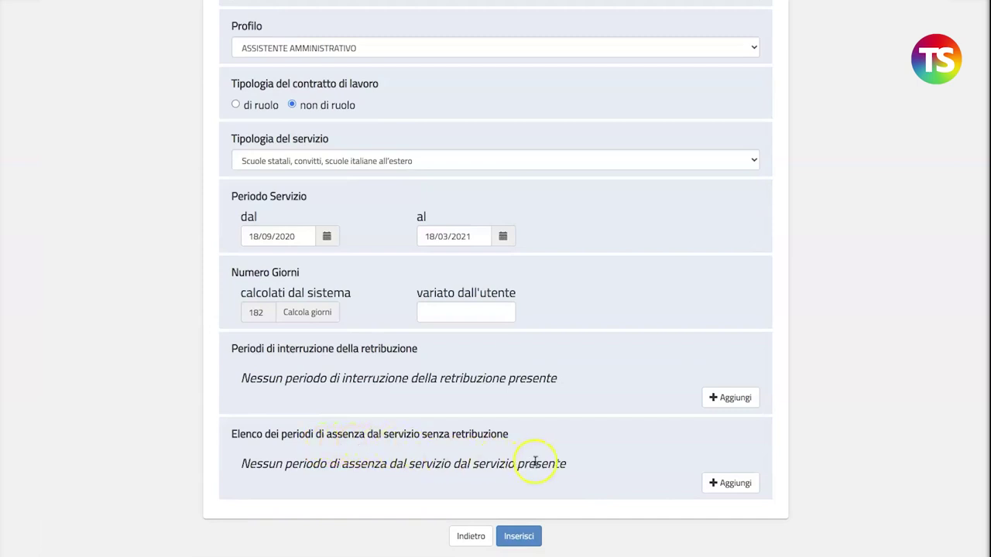
scroll(566, 464, "down", 1)
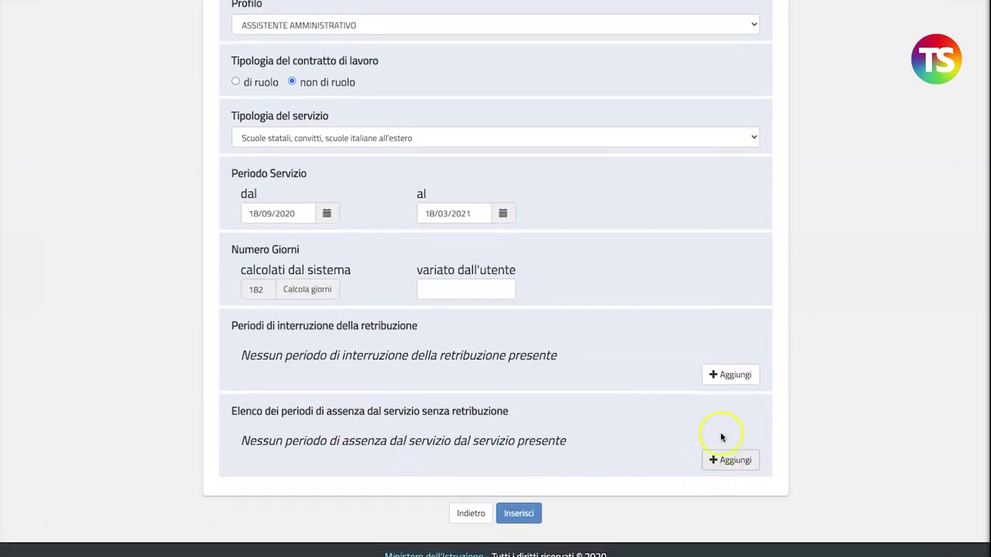
left_click(520, 513)
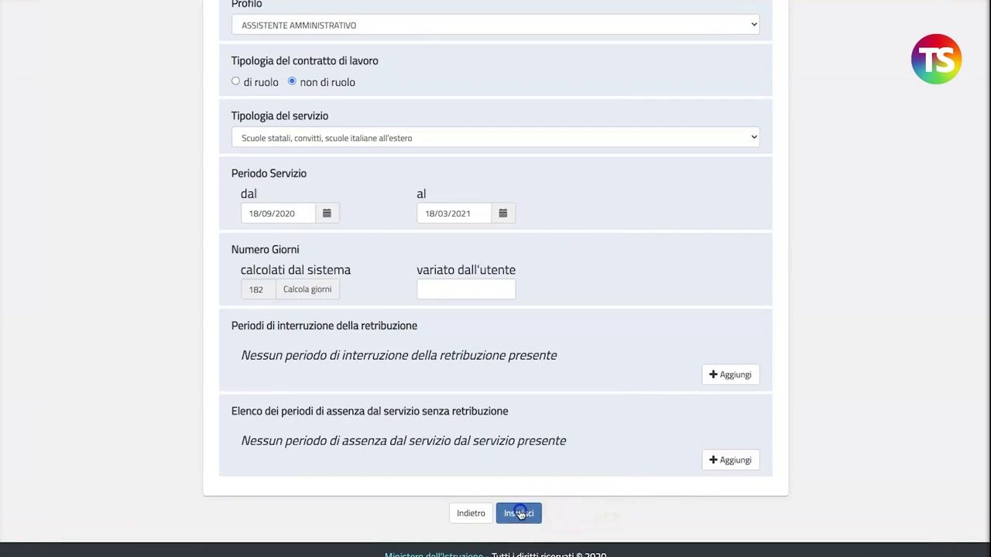